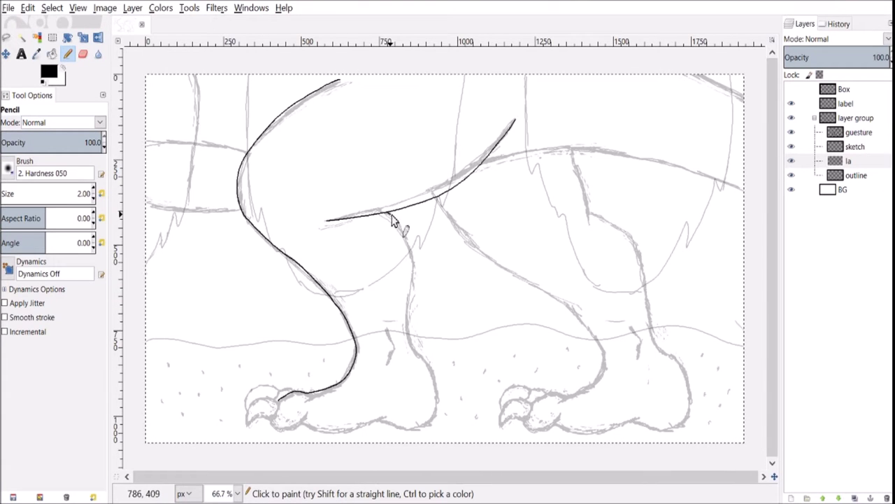
Ink black outlines for the rear leg, right leg, belly, tail and toes.
left_click_drag(481, 162, 744, 190)
mouse_move(574, 148)
left_mouse_down()
mouse_move(588, 217)
mouse_move(679, 366)
mouse_move(591, 427)
left_mouse_up()
scroll(679, 366, "up", 1, "ctrl")
scroll(592, 427, "up", 1, "ctrl")
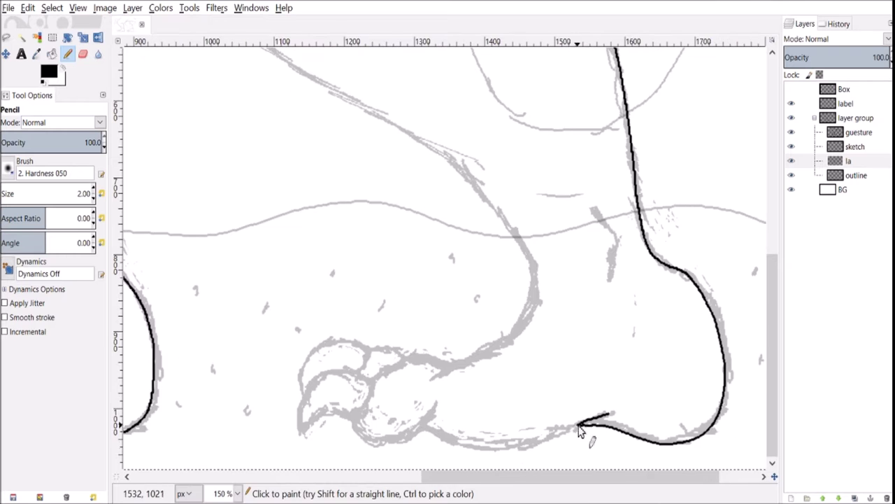
scroll(591, 428, "left", 2)
left_click_drag(645, 207, 661, 279)
mouse_move(545, 210)
left_mouse_down()
mouse_move(497, 364)
mouse_move(402, 416)
left_mouse_up()
left_click_drag(448, 435, 487, 410)
scroll(427, 353, "left", 4)
mouse_move(529, 381)
left_mouse_down()
mouse_move(488, 367)
mouse_move(511, 411)
left_mouse_up()
mouse_move(526, 348)
left_mouse_down()
mouse_move(523, 383)
mouse_move(456, 393)
left_mouse_up()
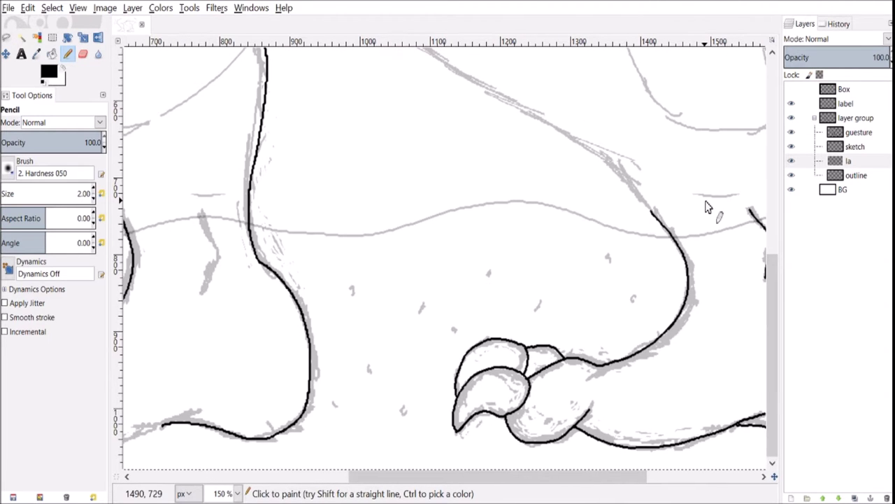
scroll(702, 224, "up", 5)
Ink the long leg contour, heel and toes, plus the tail's top edge and two cross lines.
left_click_drag(324, 101, 660, 377)
scroll(480, 459, "down", 3, "ctrl")
scroll(480, 460, "up", 4, "ctrl")
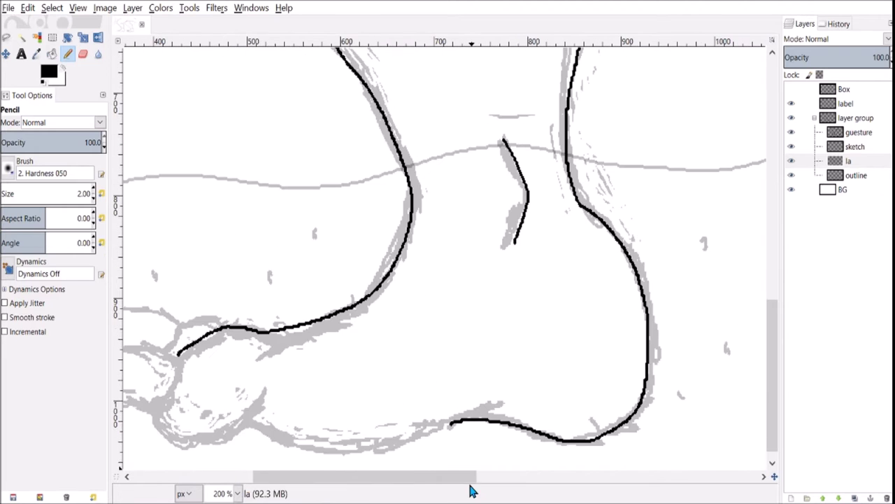
left_click_drag(451, 423, 301, 451)
scroll(301, 452, "left", 4)
scroll(374, 360, "left", 3)
mouse_move(458, 399)
left_mouse_down()
mouse_move(346, 420)
mouse_move(266, 419)
left_mouse_up()
scroll(363, 359, "left", 3)
mouse_move(456, 298)
left_mouse_down()
mouse_move(385, 294)
mouse_move(305, 264)
left_mouse_up()
scroll(306, 265, "down", 2, "ctrl")
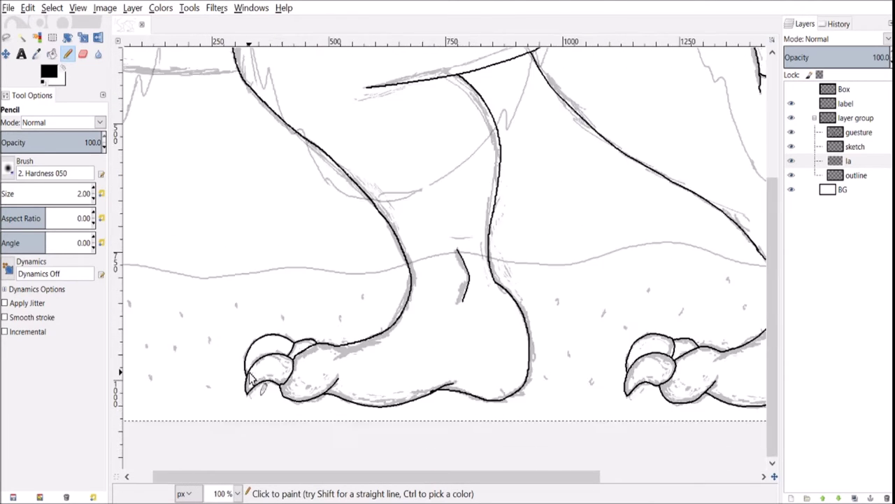
scroll(250, 378, "up", 2, "ctrl")
scroll(220, 436, "down", 3, "ctrl")
scroll(330, 200, "up", 2, "ctrl")
scroll(381, 170, "up", 3)
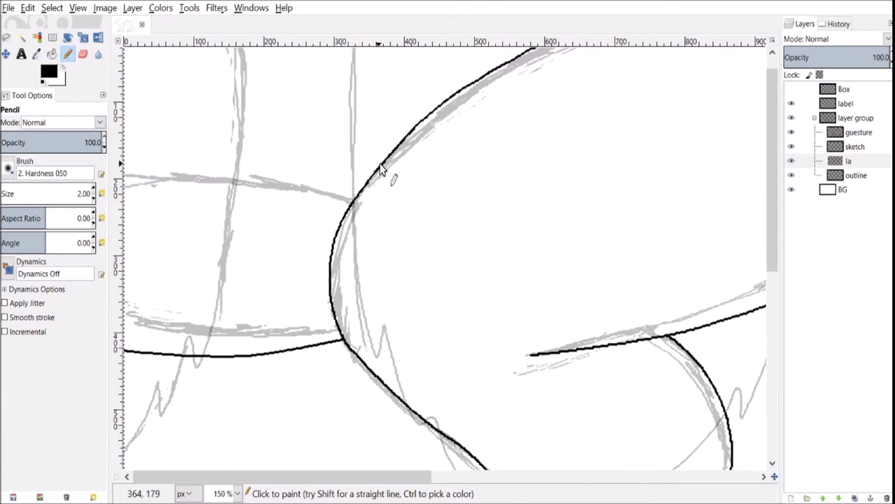
left_click_drag(388, 140, 121, 157)
left_click_drag(189, 158, 158, 334)
left_click_drag(306, 166, 288, 339)
scroll(567, 313, "down", 2, "ctrl")
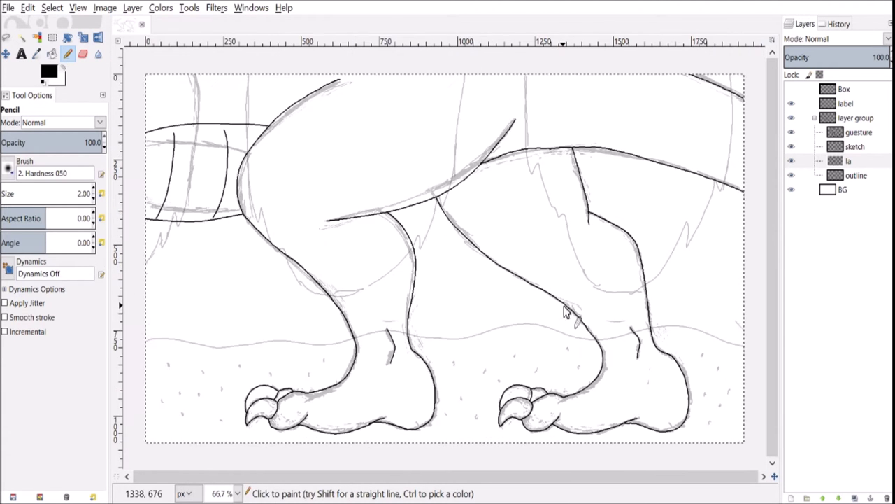
Bucket-fill the body and legs green and the claws cream.
key("shift+b")
left_click(386, 175)
left_click(649, 324)
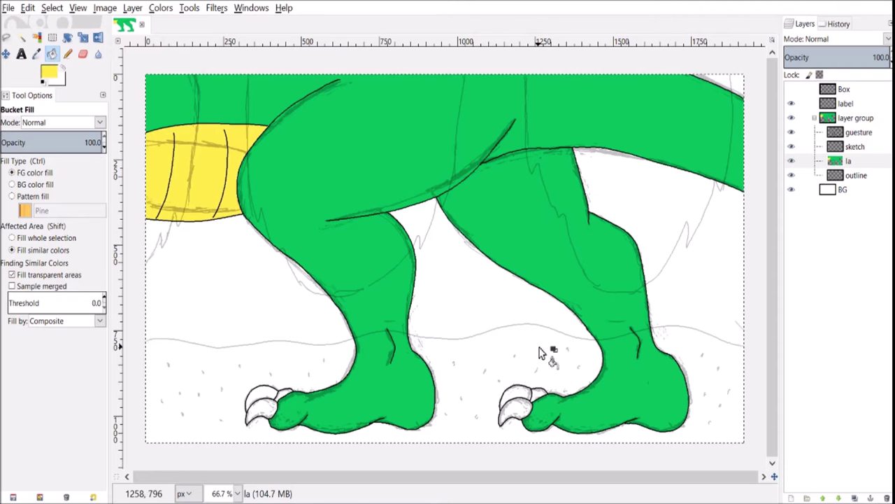
left_click(263, 405)
left_click(516, 410)
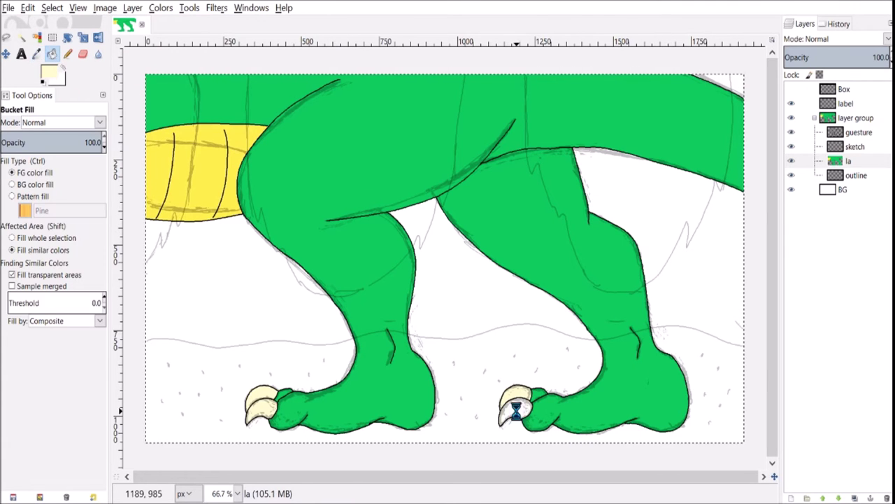
Select the black outlines by colour, target the outline layer, then clear the selection.
key("n")
key("d")
left_click(856, 175)
key("shift+o")
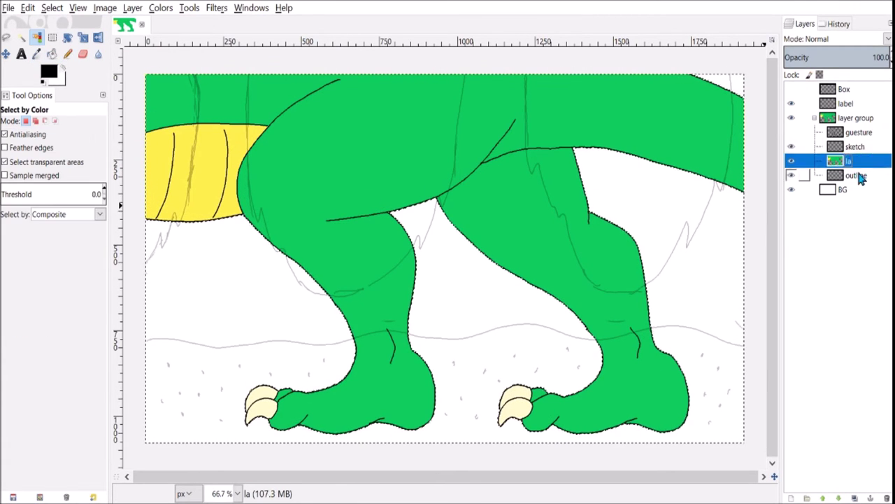
left_click(856, 174)
key("ctrl+shift+a")
With the pencil, thicken the right leg outline, add spiky tail fur and a wavy ground line.
key("n")
left_click_drag(728, 186, 590, 277)
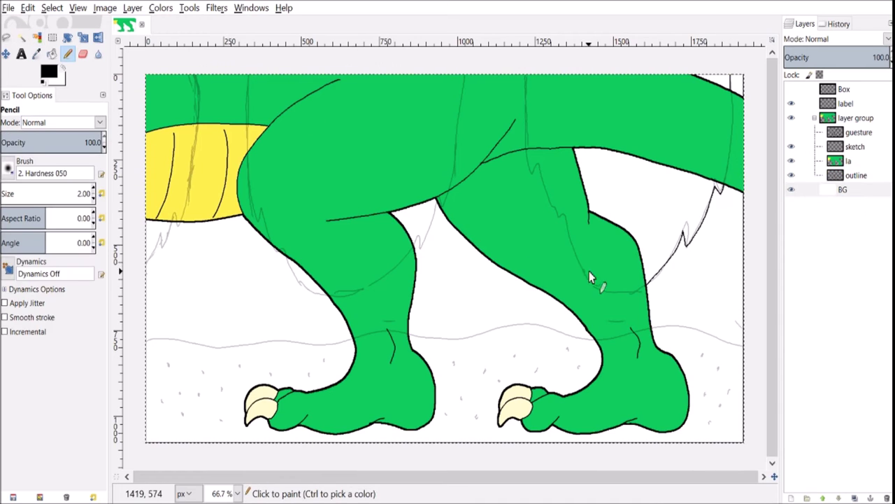
left_click_drag(175, 223, 158, 249)
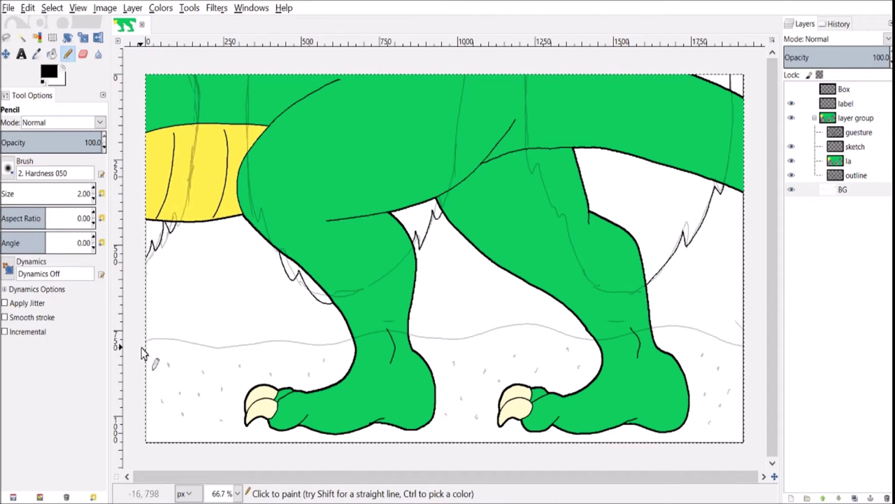
left_click_drag(146, 343, 740, 328)
Bucket-fill the ground with yellow.
key("shift+b")
left_click(699, 378)
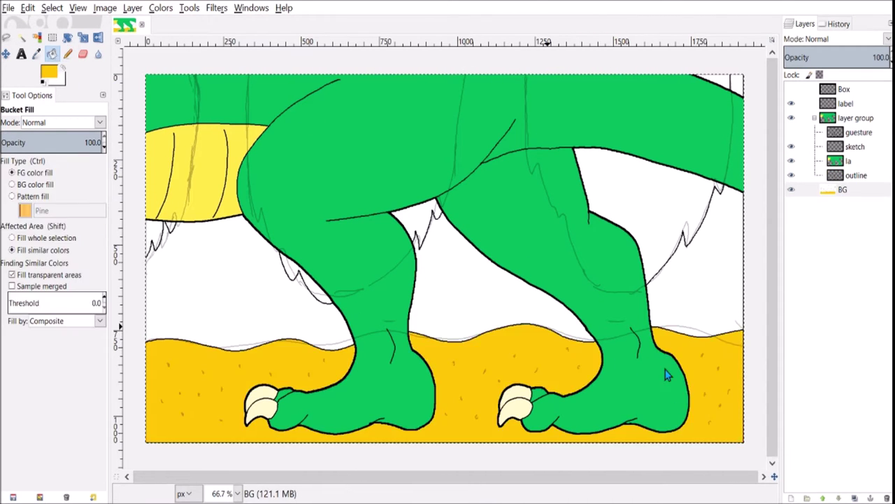
left_click(537, 314)
Fill the cave background grey between the legs and in the gap under the tail.
left_click(660, 231)
left_click(413, 217)
left_click(159, 232)
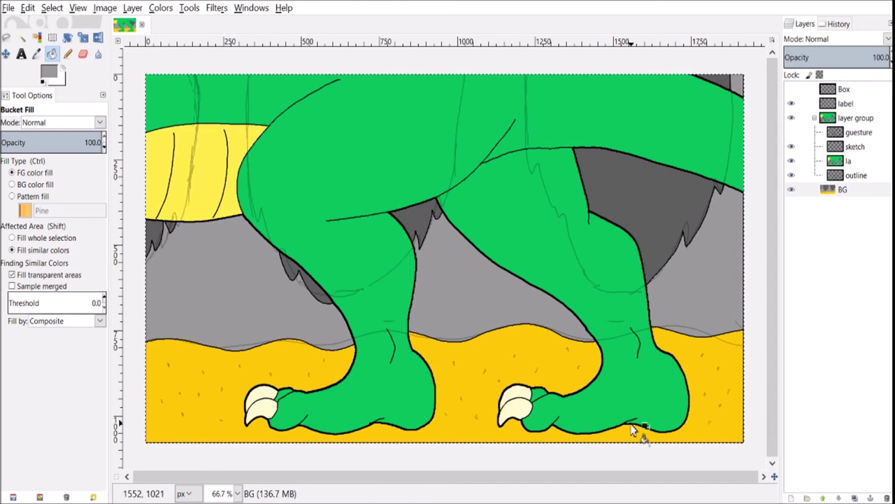
key("n")
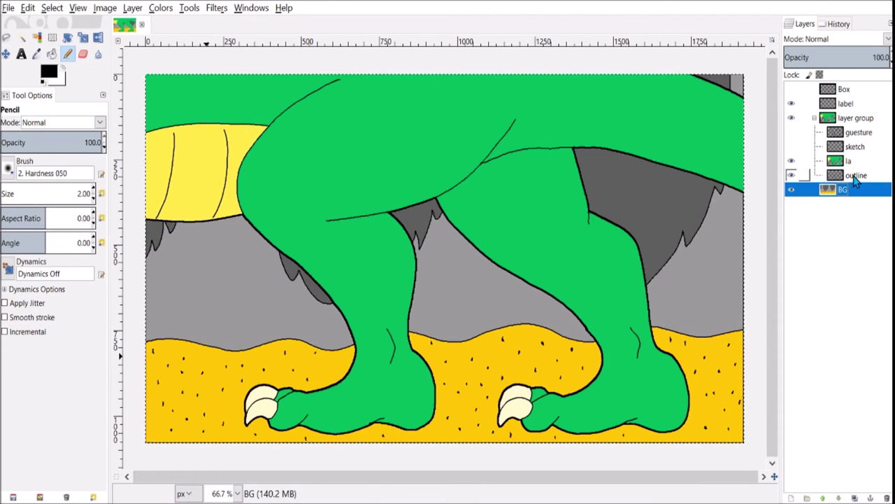
Hide the green colour and sketch layers and choose a dark grey for the spikes.
left_click(791, 160)
left_click(791, 146)
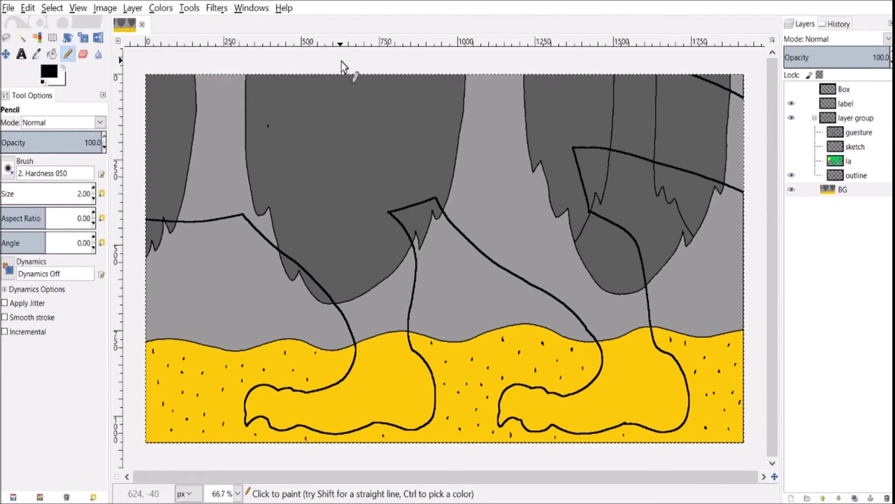
left_click(343, 168, "ctrl")
left_click(58, 55)
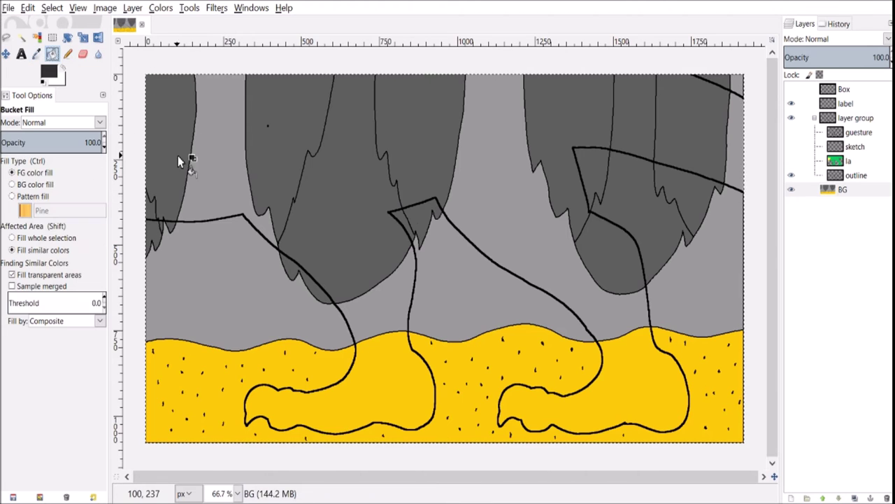